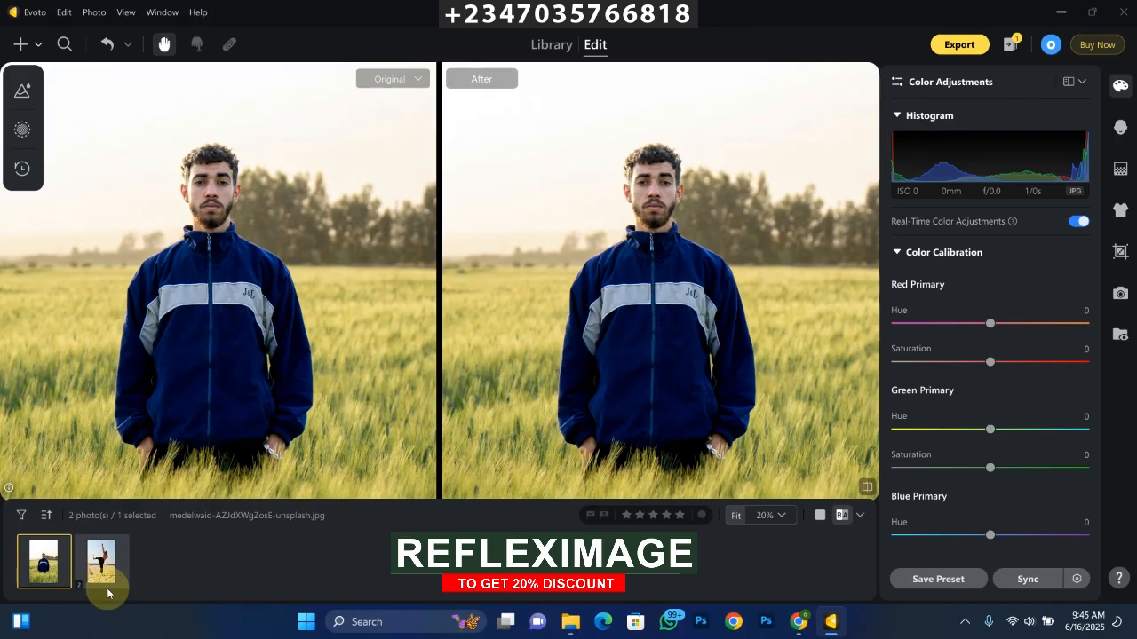
Step: Select the photo of the man in the blue jacket and open the Sky Replacement settings of the background adjustments
{"action": "left_click", "coordinate": [101, 567]}
{"action": "left_click", "coordinate": [43, 561]}
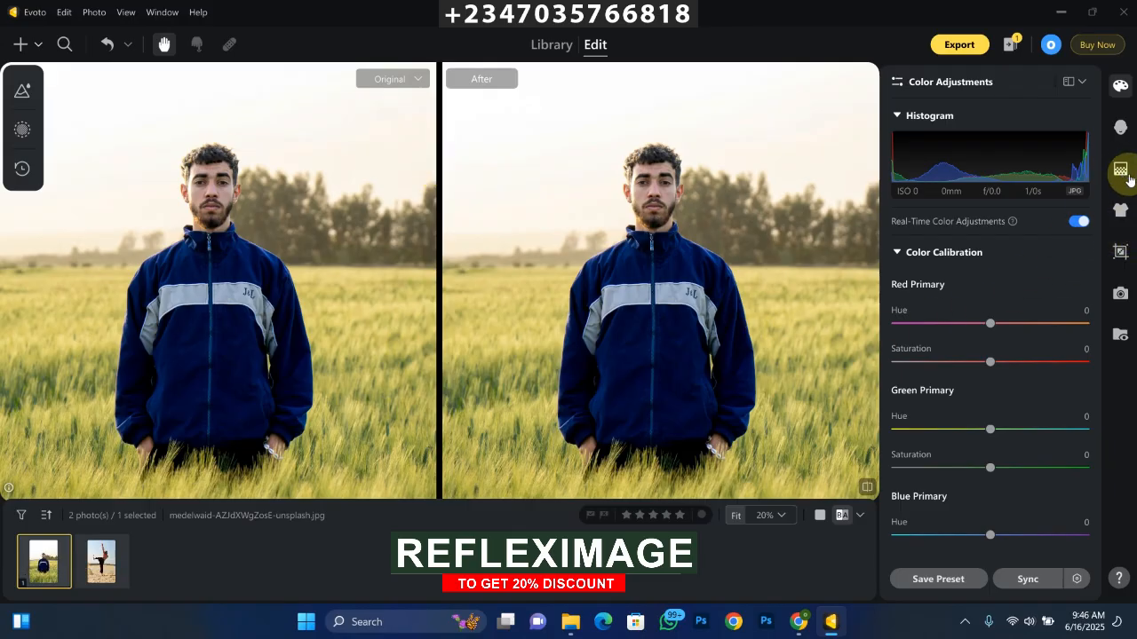
{"action": "left_click", "coordinate": [1120, 128]}
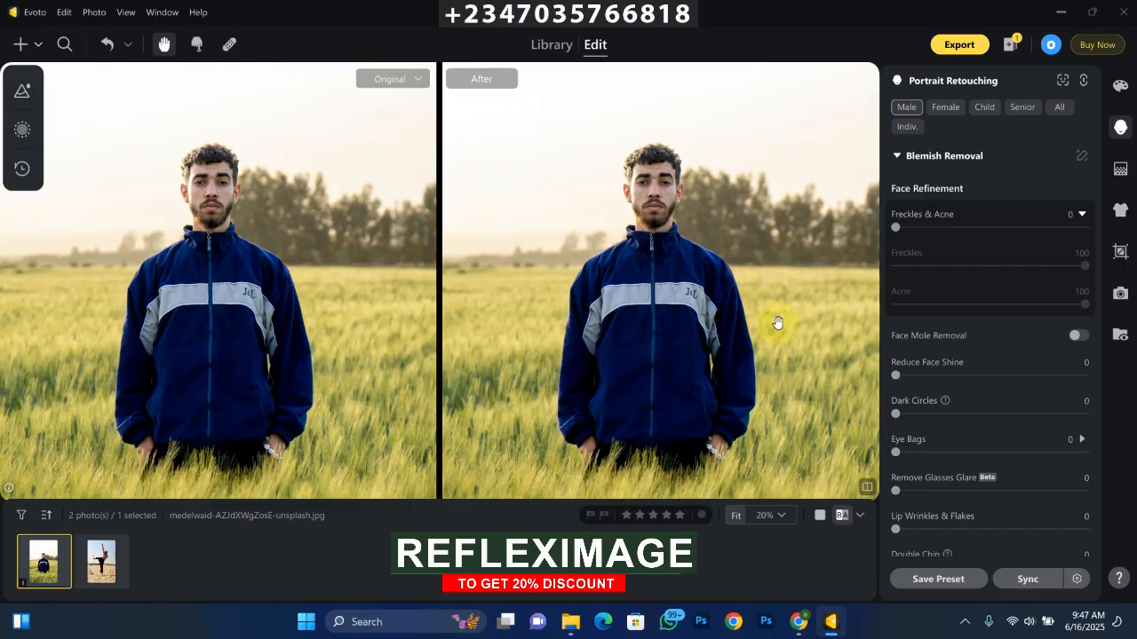
{"action": "left_click", "coordinate": [1121, 169]}
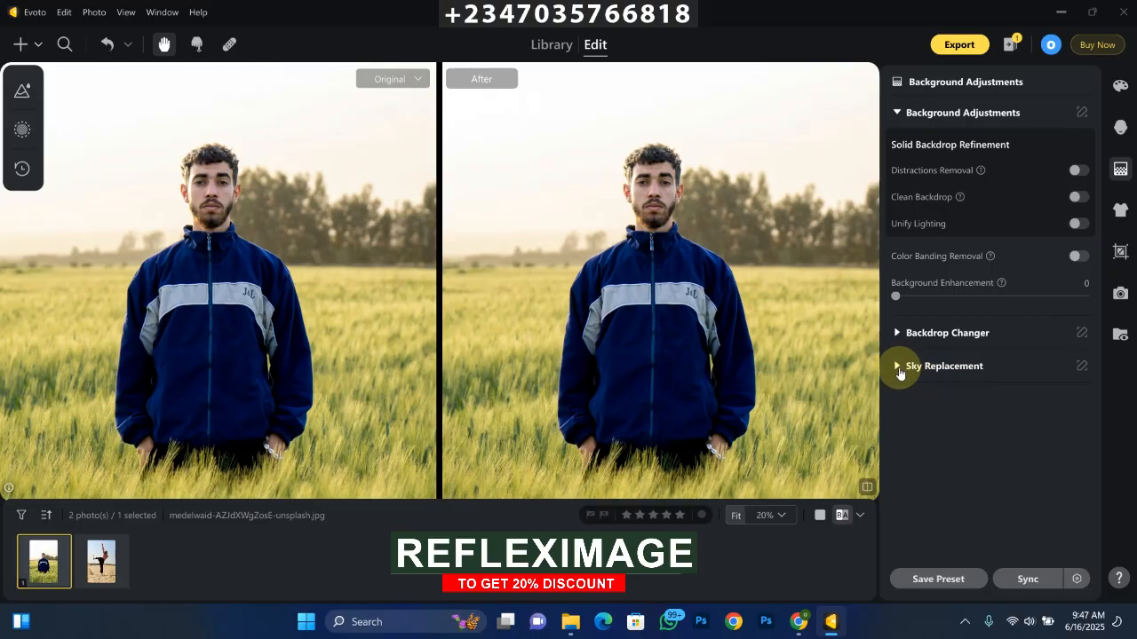
{"action": "left_click", "coordinate": [901, 368]}
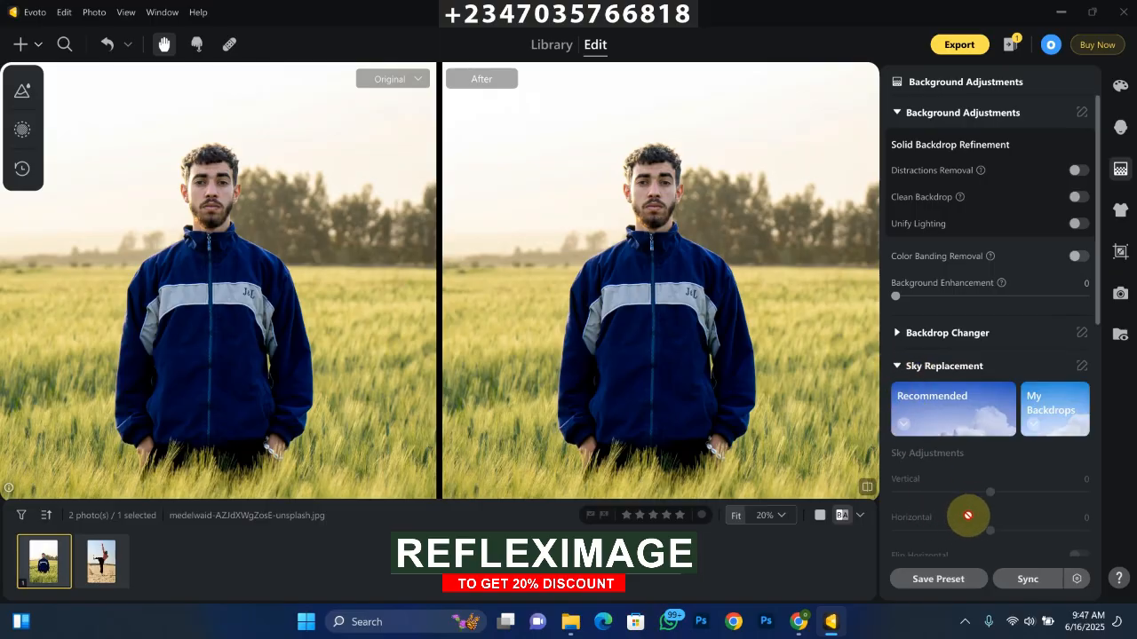
{"action": "key", "text": "ctrl+minus"}
{"action": "scroll", "coordinate": [831, 276], "scroll_direction": "up", "scroll_amount": 1}
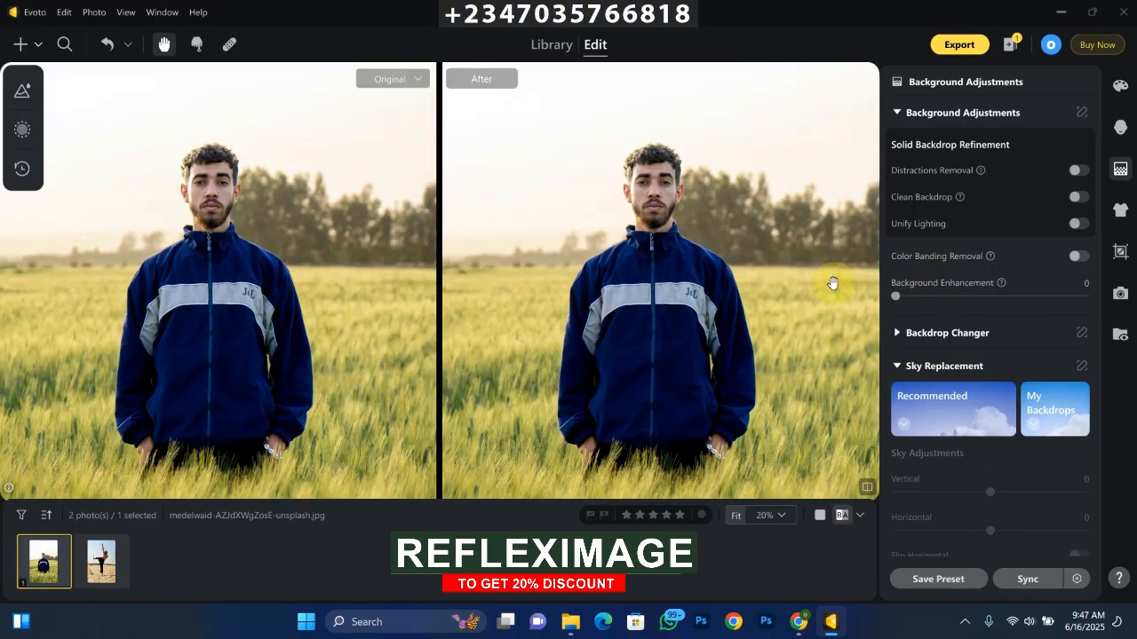
{"action": "scroll", "coordinate": [838, 285], "scroll_direction": "down", "scroll_amount": 1}
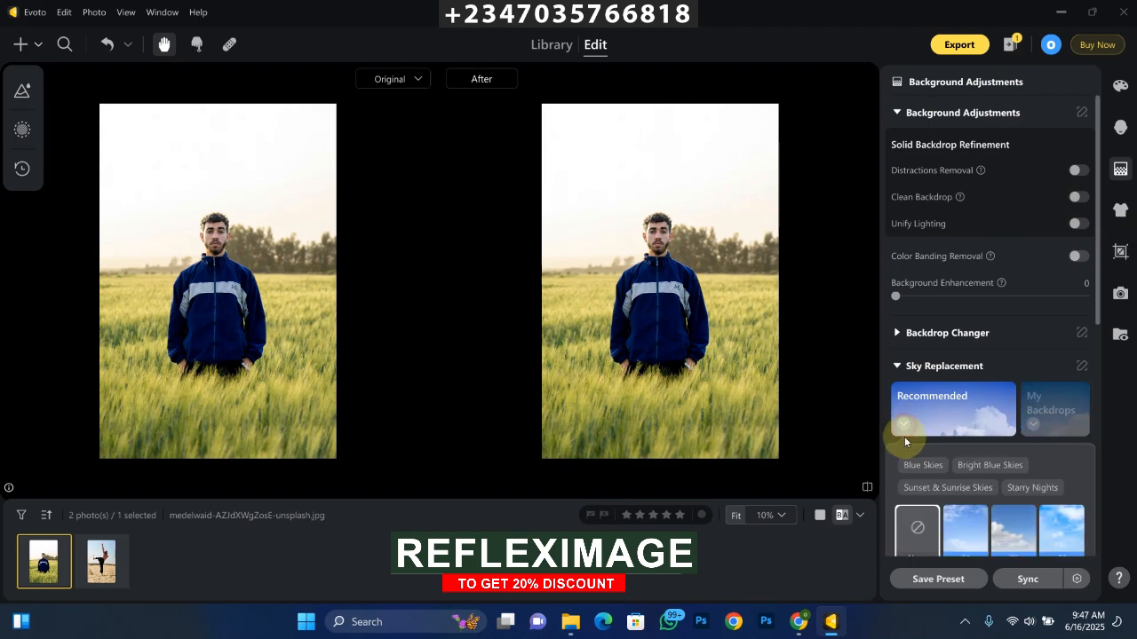
Step: Try the recommended replacement skies 01, 02, 03, 04, 06 and 07 on the portrait
{"action": "left_click_drag", "start_coordinate": [1094, 312], "coordinate": [1099, 359]}
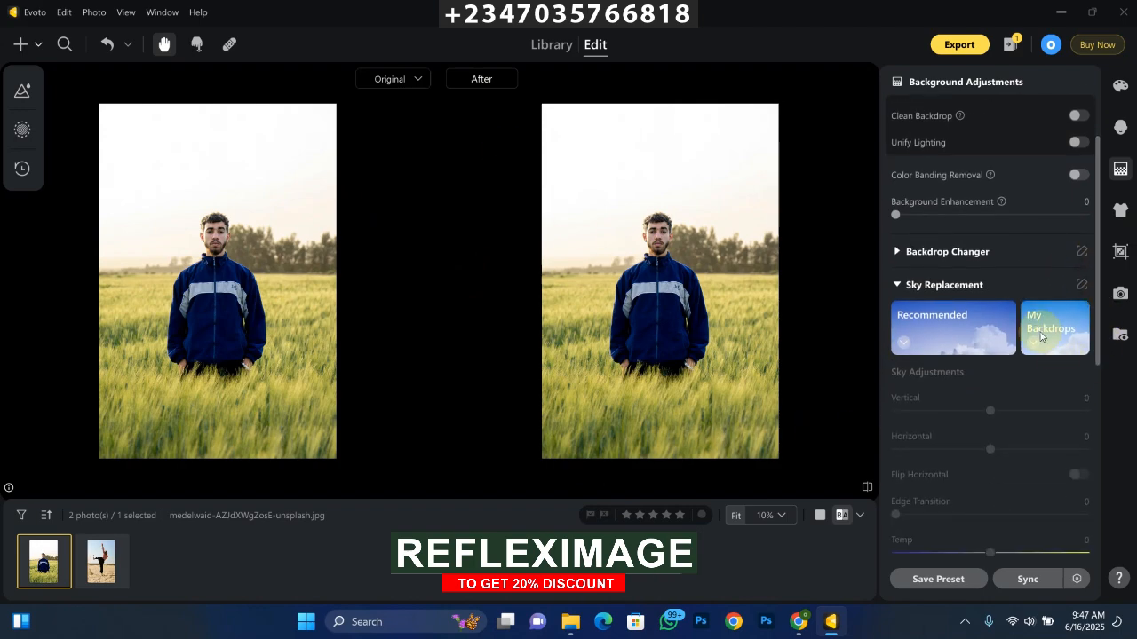
{"action": "left_click", "coordinate": [905, 349]}
{"action": "left_click", "coordinate": [970, 463]}
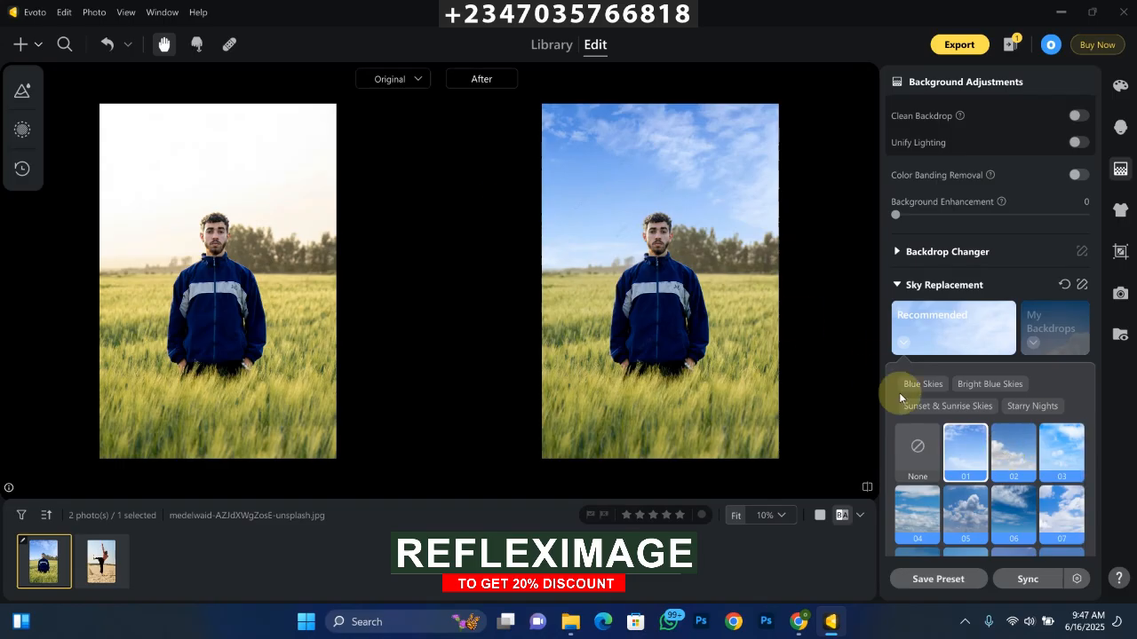
{"action": "left_click", "coordinate": [1012, 457]}
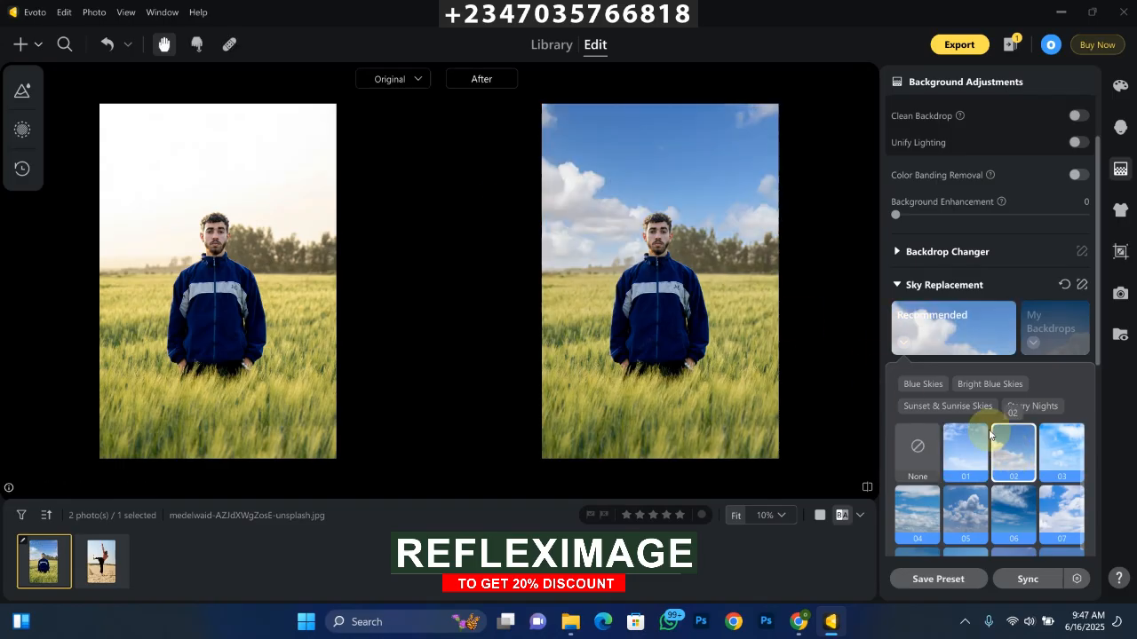
{"action": "left_click", "coordinate": [1058, 458]}
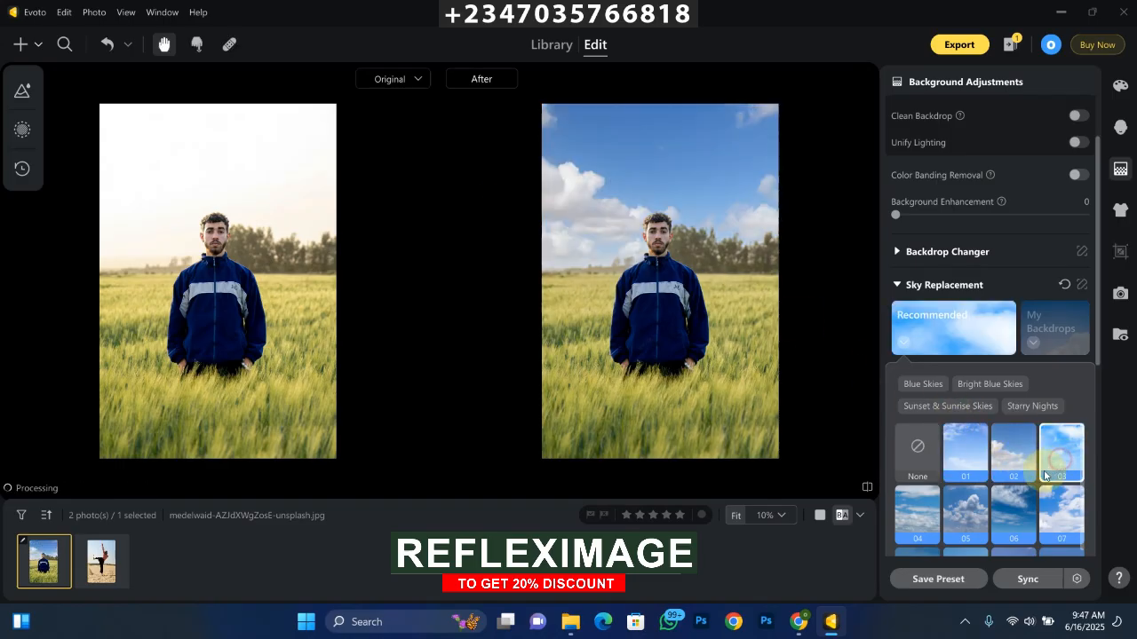
{"action": "left_click", "coordinate": [919, 513]}
{"action": "left_click", "coordinate": [1016, 512]}
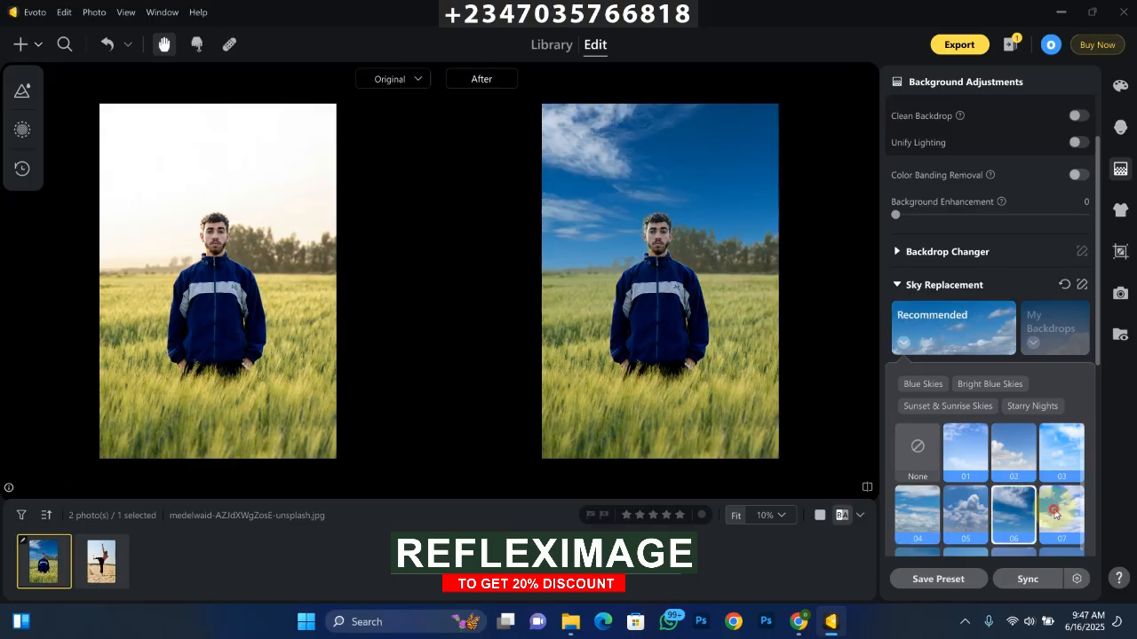
{"action": "left_click", "coordinate": [1054, 518]}
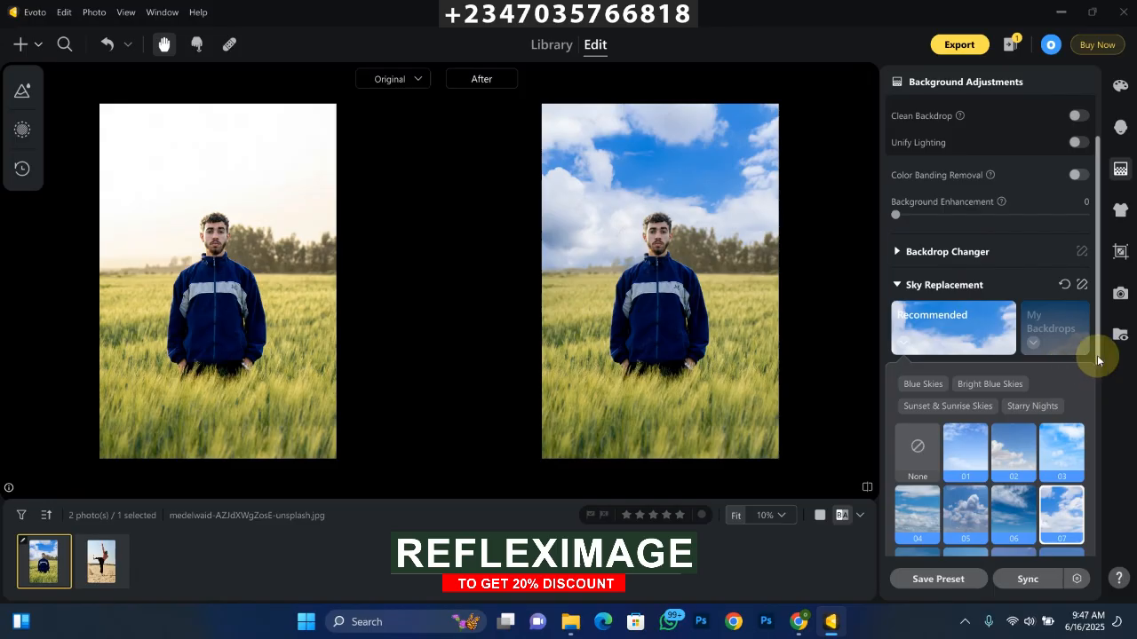
Step: Compare Sunset & Sunrise skies 01, 02 and 03 on the portrait and apply sky 02
{"action": "mouse_move", "coordinate": [1096, 355]}
{"action": "left_mouse_down"}
{"action": "mouse_move", "coordinate": [1098, 367]}
{"action": "mouse_move", "coordinate": [1097, 356]}
{"action": "left_mouse_up"}
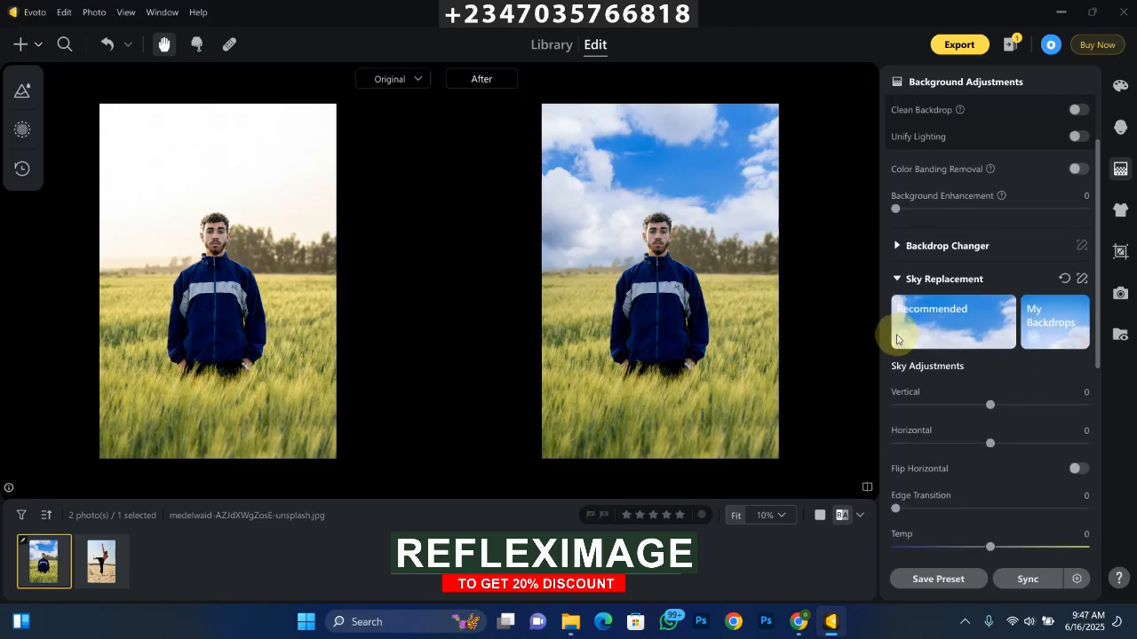
{"action": "left_click", "coordinate": [903, 336]}
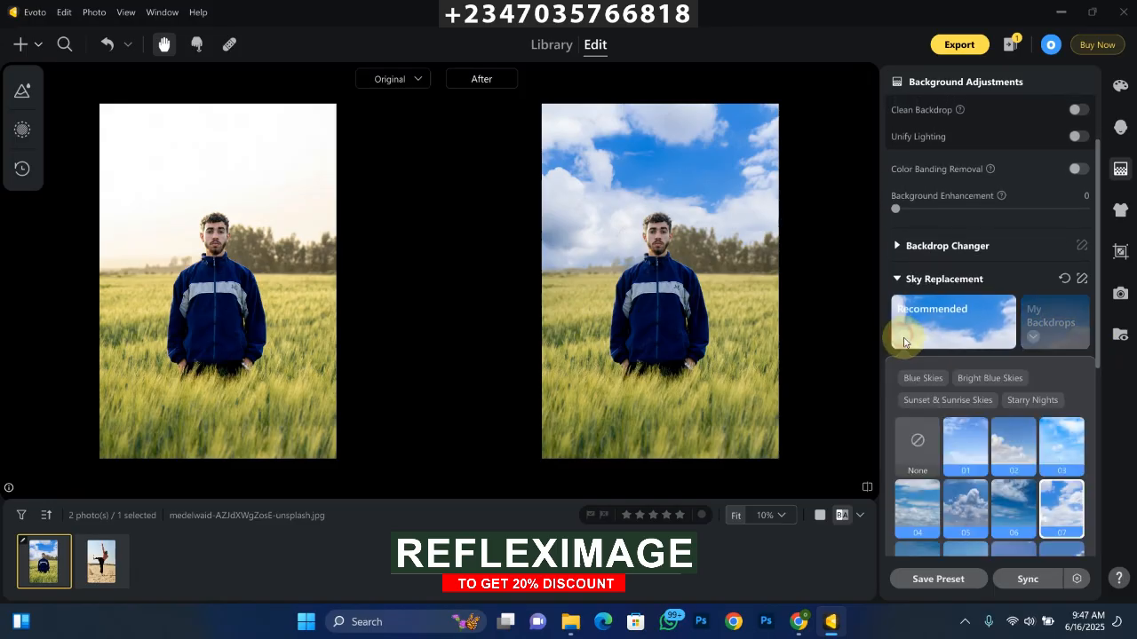
{"action": "left_click", "coordinate": [927, 407]}
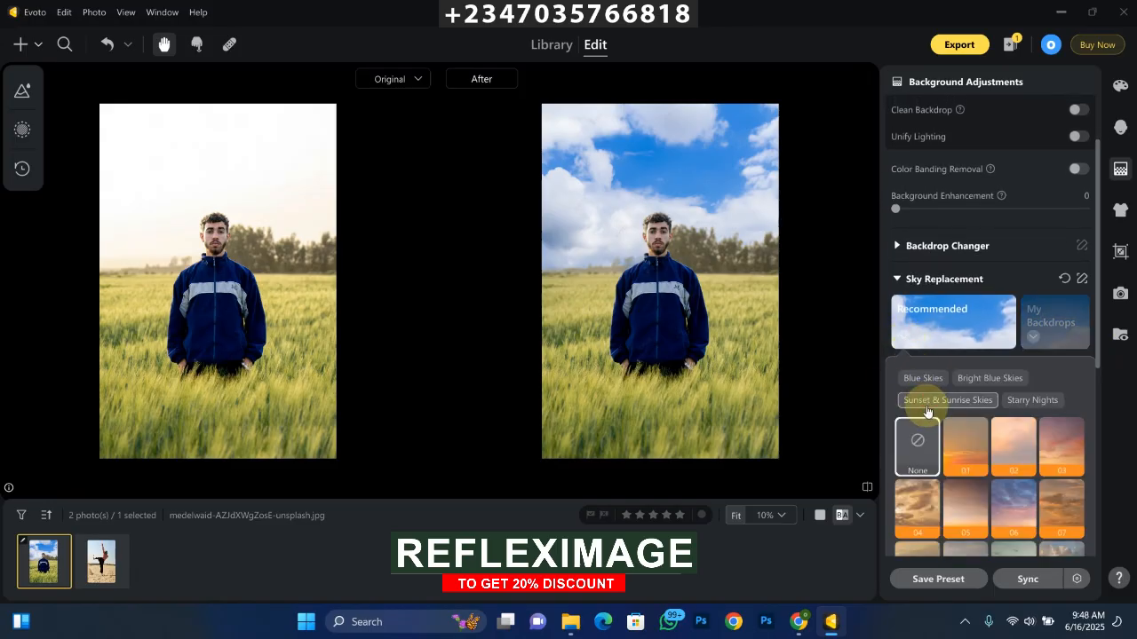
{"action": "left_click", "coordinate": [967, 441]}
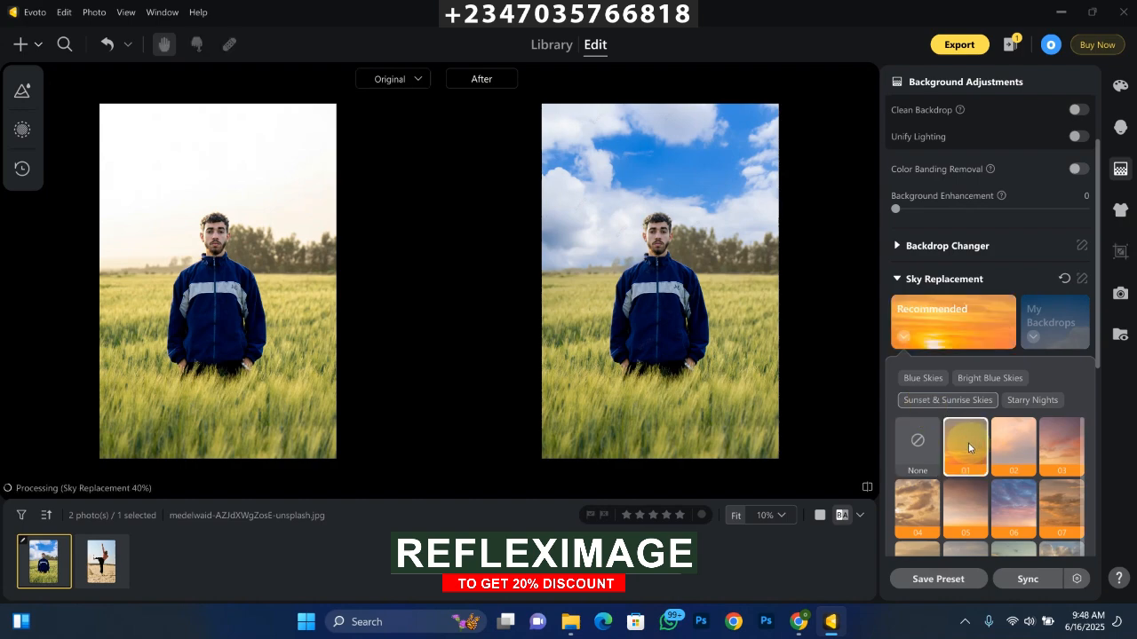
{"action": "left_click", "coordinate": [1014, 453]}
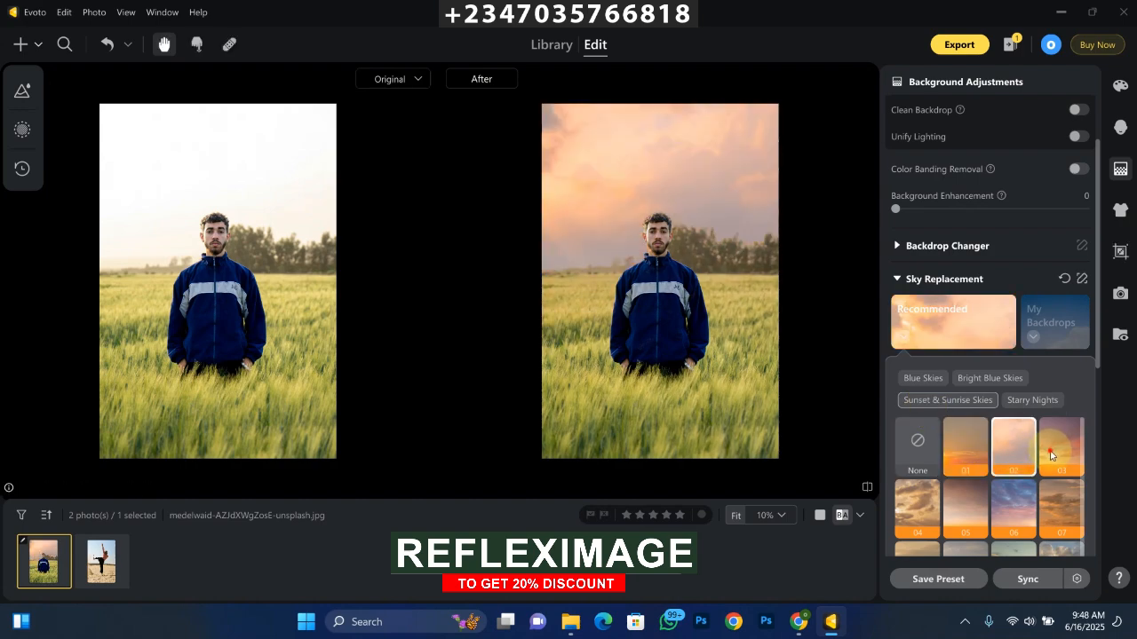
{"action": "left_click", "coordinate": [1055, 446]}
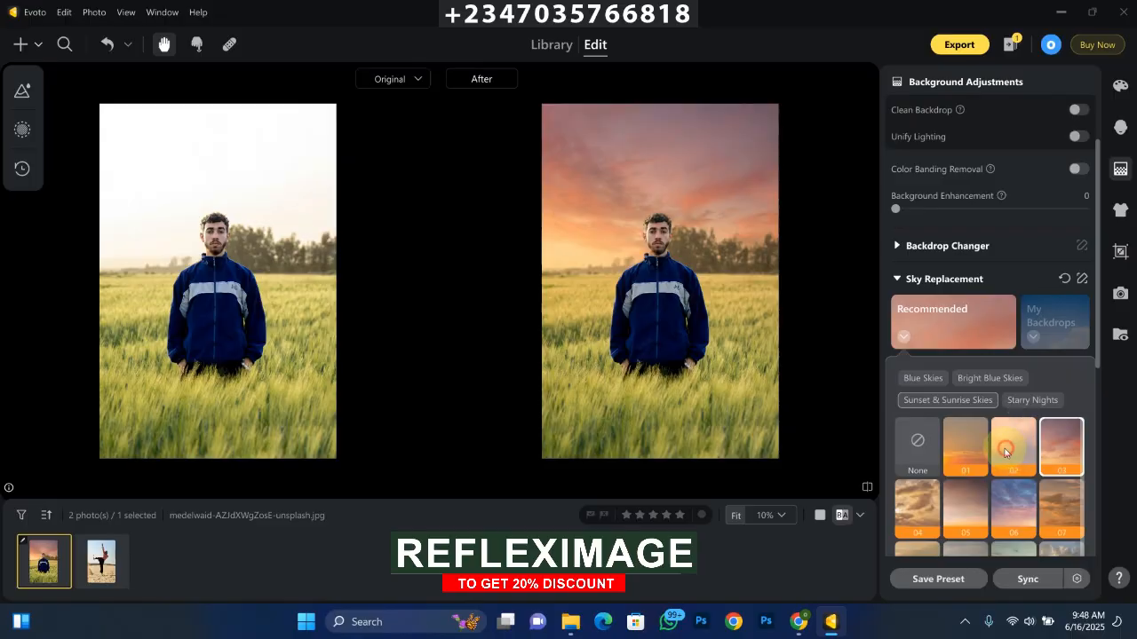
{"action": "left_click", "coordinate": [1005, 453]}
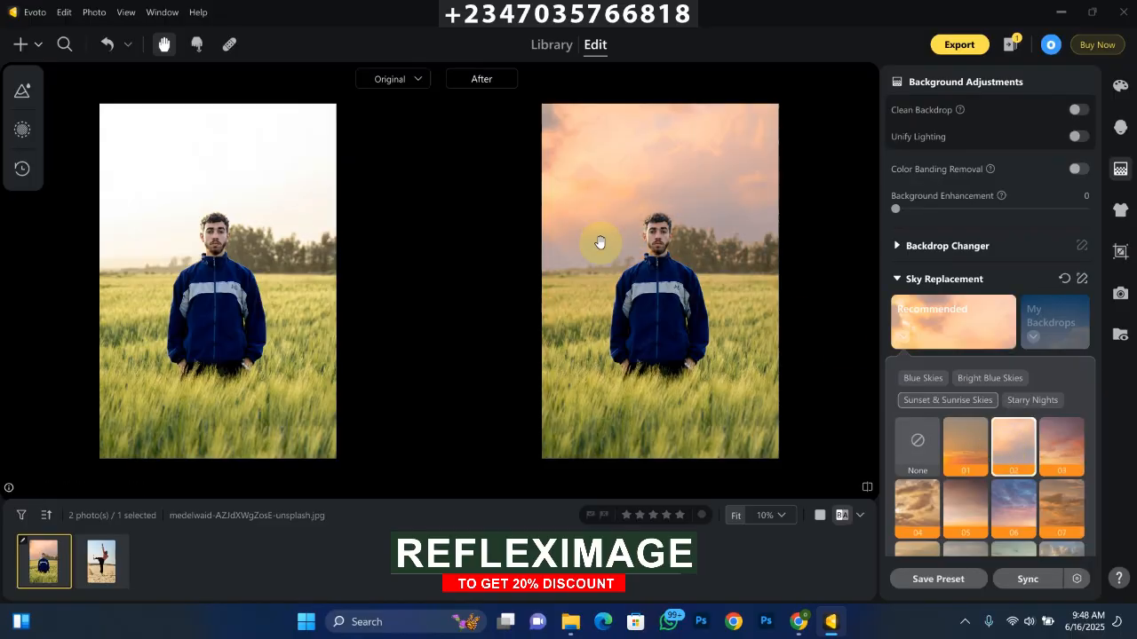
Step: Adjust the replaced sky with Sky Blur 37, Brightness -61 and Saturation 13
{"action": "left_click_drag", "start_coordinate": [1098, 348], "coordinate": [1046, 449]}
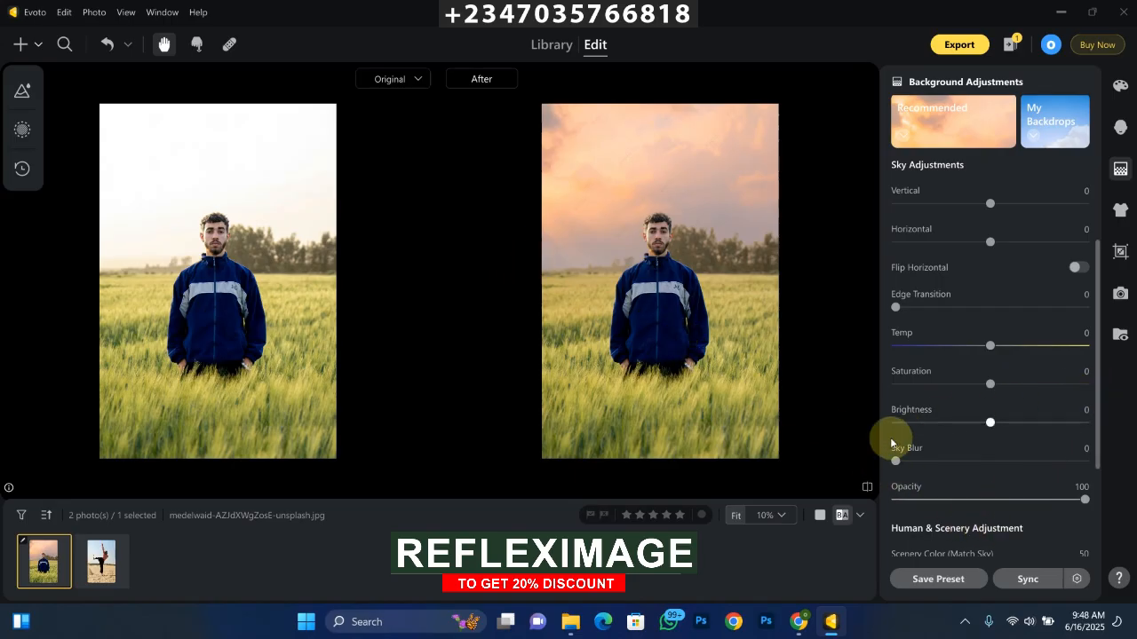
{"action": "left_click_drag", "start_coordinate": [897, 461], "coordinate": [966, 477]}
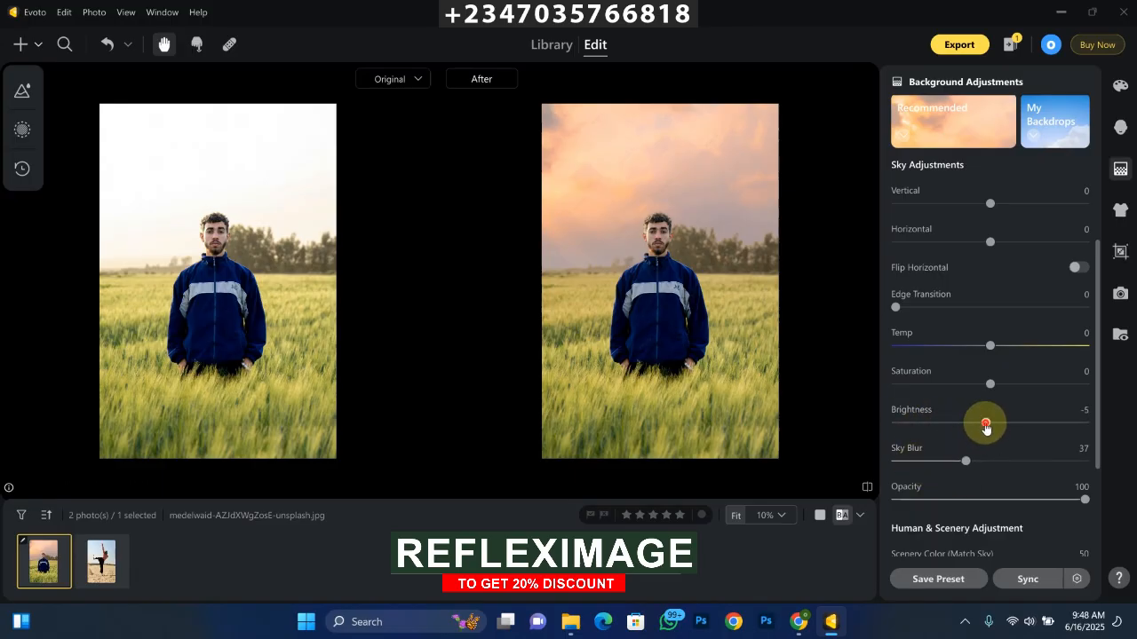
{"action": "left_click_drag", "start_coordinate": [984, 424], "coordinate": [933, 427]}
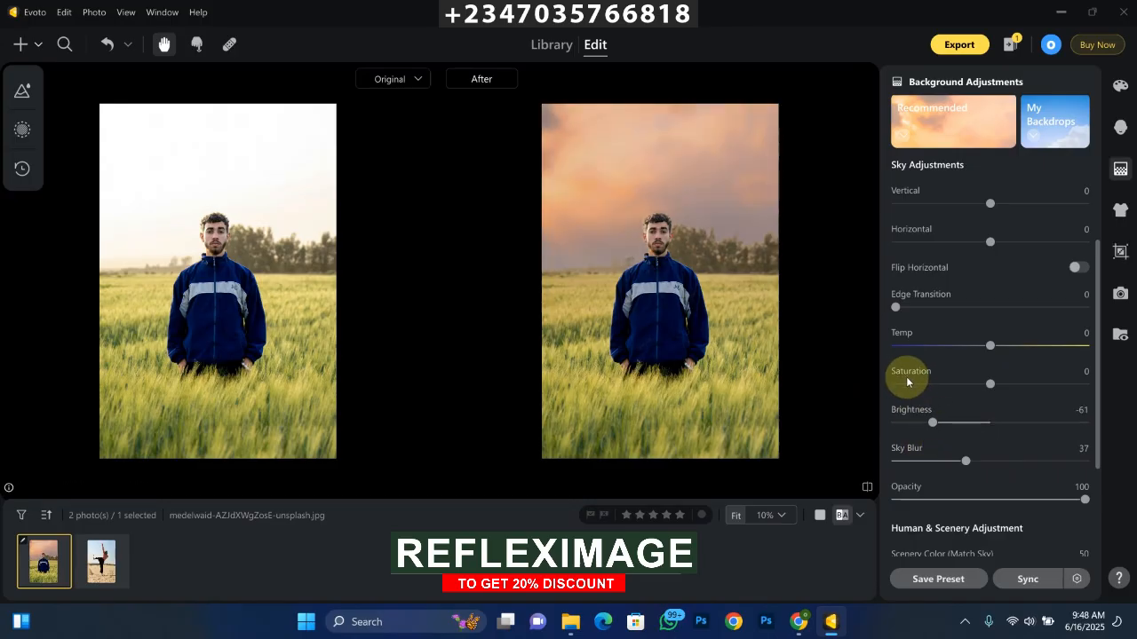
{"action": "mouse_move", "coordinate": [991, 390]}
{"action": "left_mouse_down"}
{"action": "mouse_move", "coordinate": [1018, 388]}
{"action": "mouse_move", "coordinate": [960, 394]}
{"action": "mouse_move", "coordinate": [1001, 399]}
{"action": "left_mouse_up"}
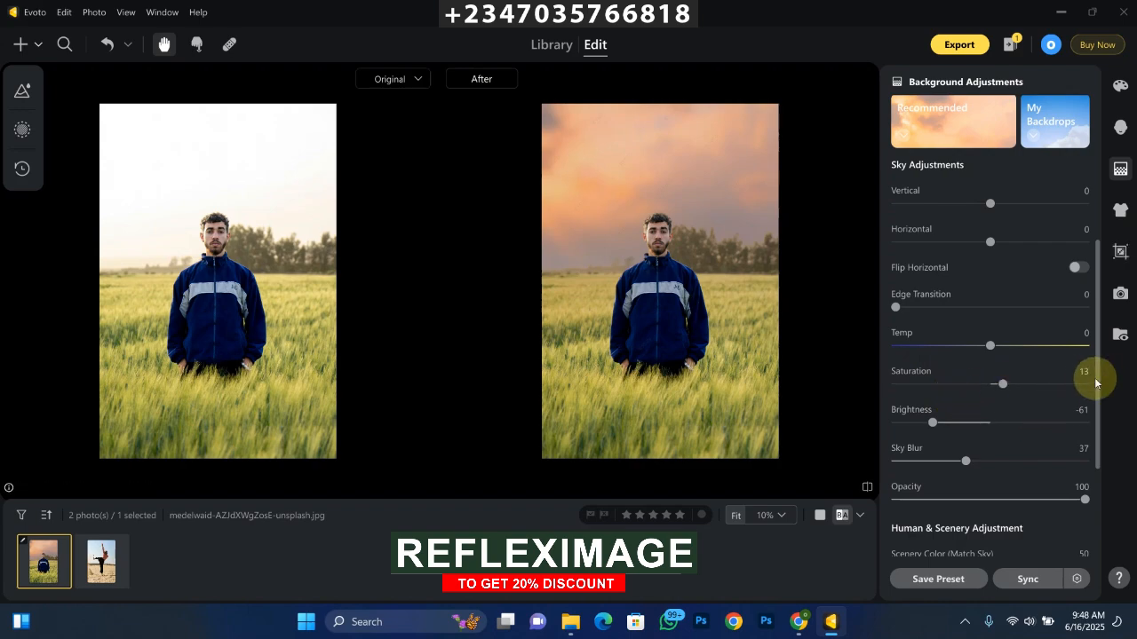
Step: Match the subject and surroundings to the sky with Human Color 48 and Scenery Color 70
{"action": "left_click_drag", "start_coordinate": [1096, 375], "coordinate": [1078, 469]}
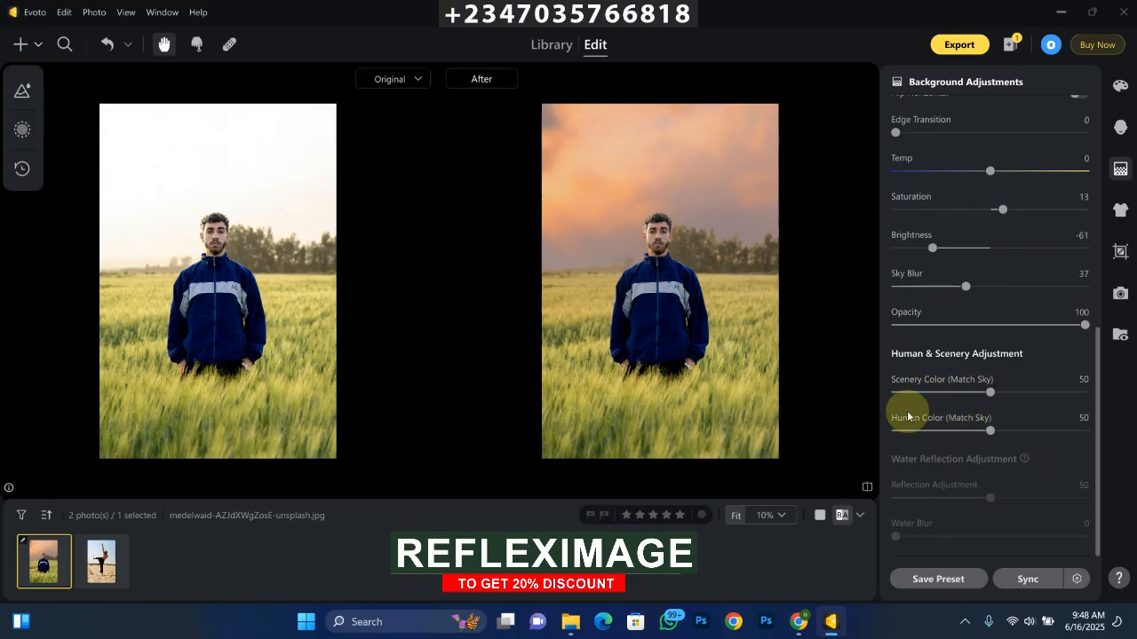
{"action": "mouse_move", "coordinate": [989, 431]}
{"action": "left_mouse_down"}
{"action": "mouse_move", "coordinate": [1035, 438]}
{"action": "mouse_move", "coordinate": [987, 431]}
{"action": "left_mouse_up"}
{"action": "left_click_drag", "start_coordinate": [990, 391], "coordinate": [1015, 401]}
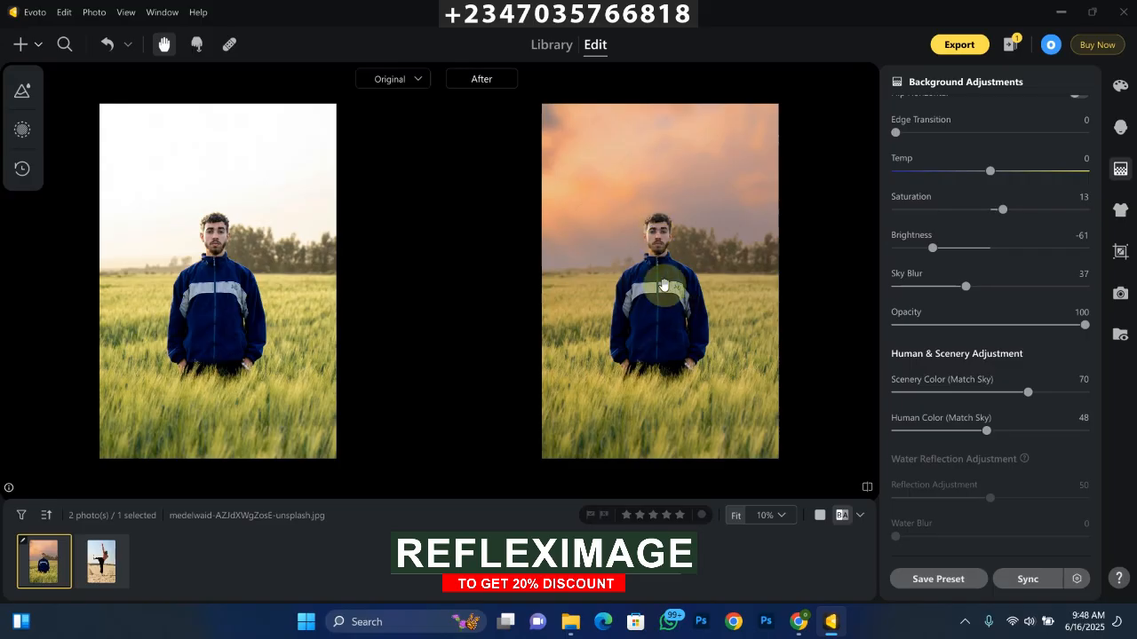
Step: Try Blue Skies presets 07, 04, 10 and 11 as the portrait's replacement sky
{"action": "left_click_drag", "start_coordinate": [1097, 372], "coordinate": [1088, 200]}
{"action": "left_click", "coordinate": [899, 266]}
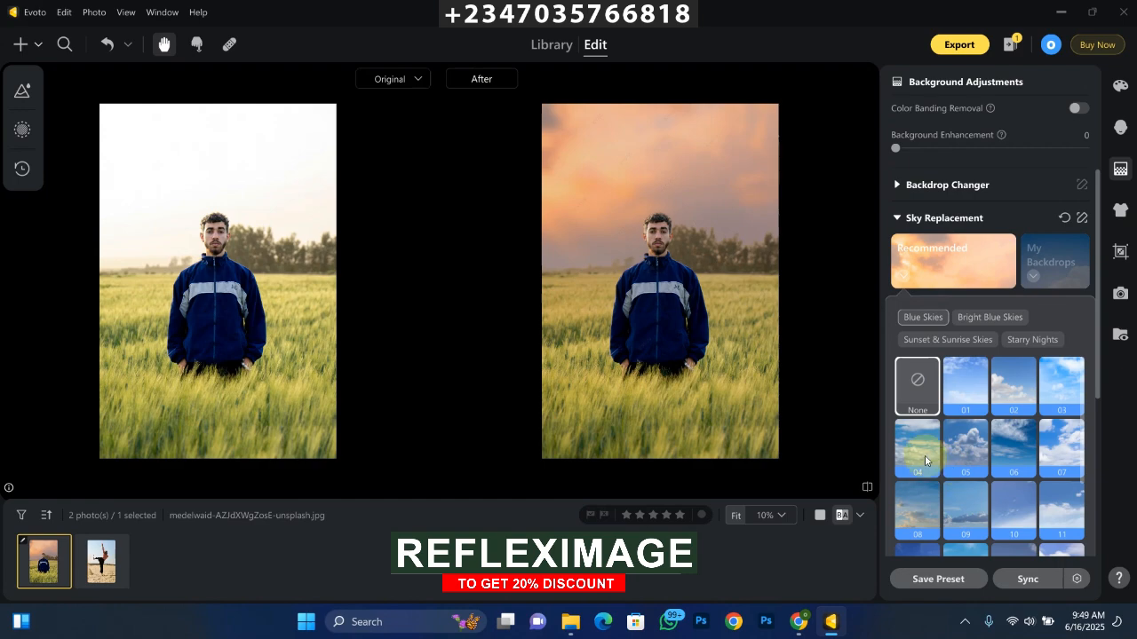
{"action": "left_click", "coordinate": [1062, 448]}
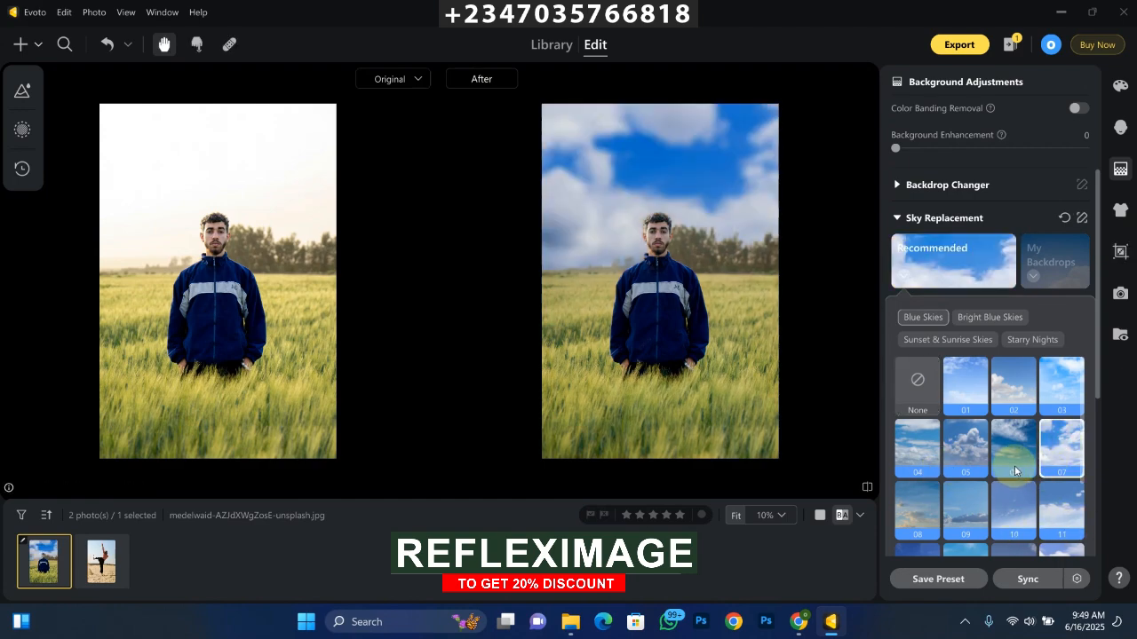
{"action": "left_click", "coordinate": [921, 452]}
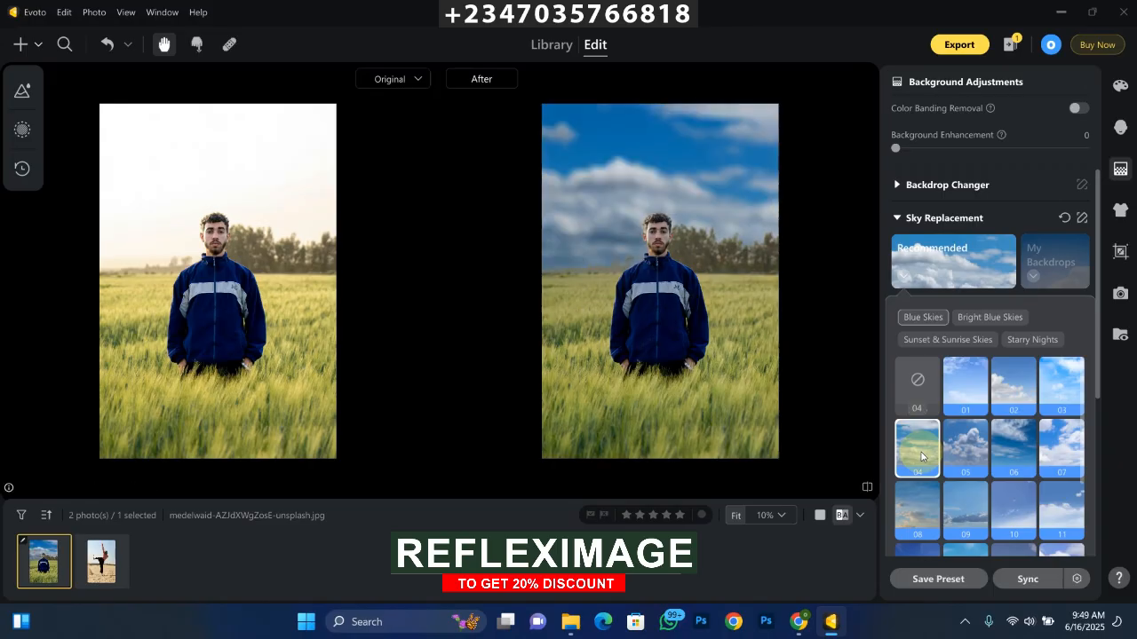
{"action": "left_click_drag", "start_coordinate": [1099, 344], "coordinate": [1098, 399]}
{"action": "left_click", "coordinate": [902, 176]}
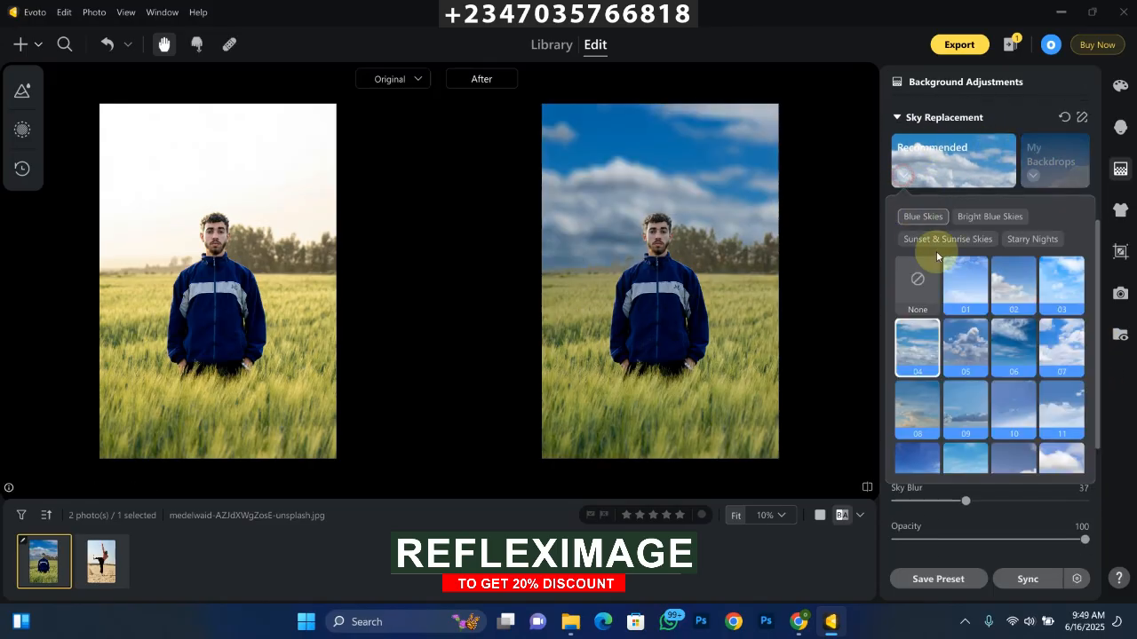
{"action": "left_click", "coordinate": [1013, 426]}
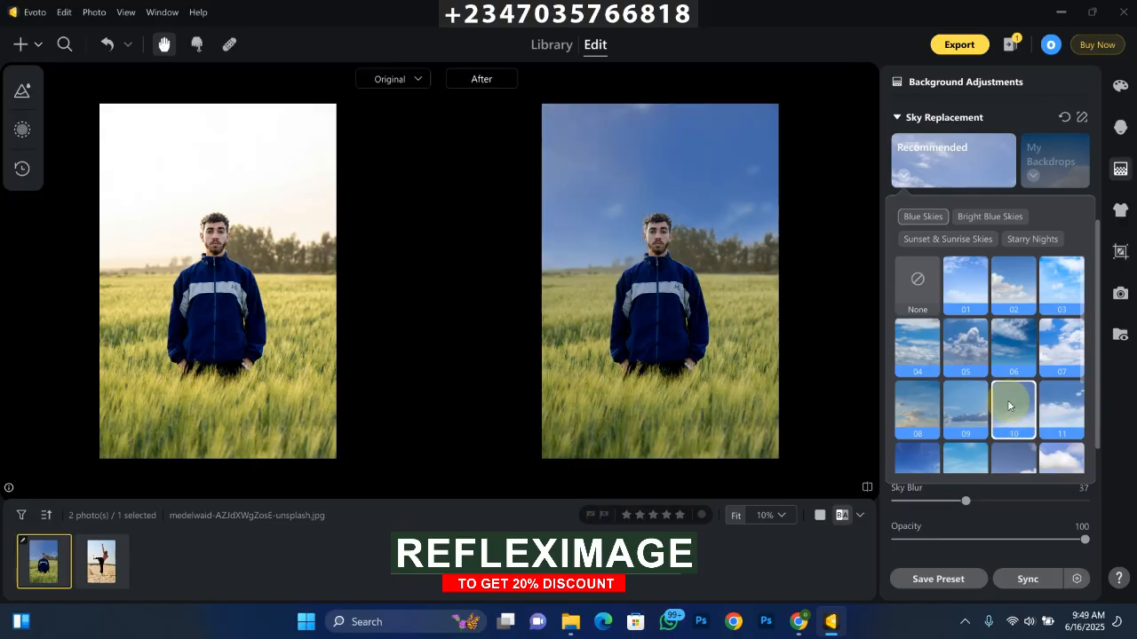
{"action": "left_click", "coordinate": [1066, 413]}
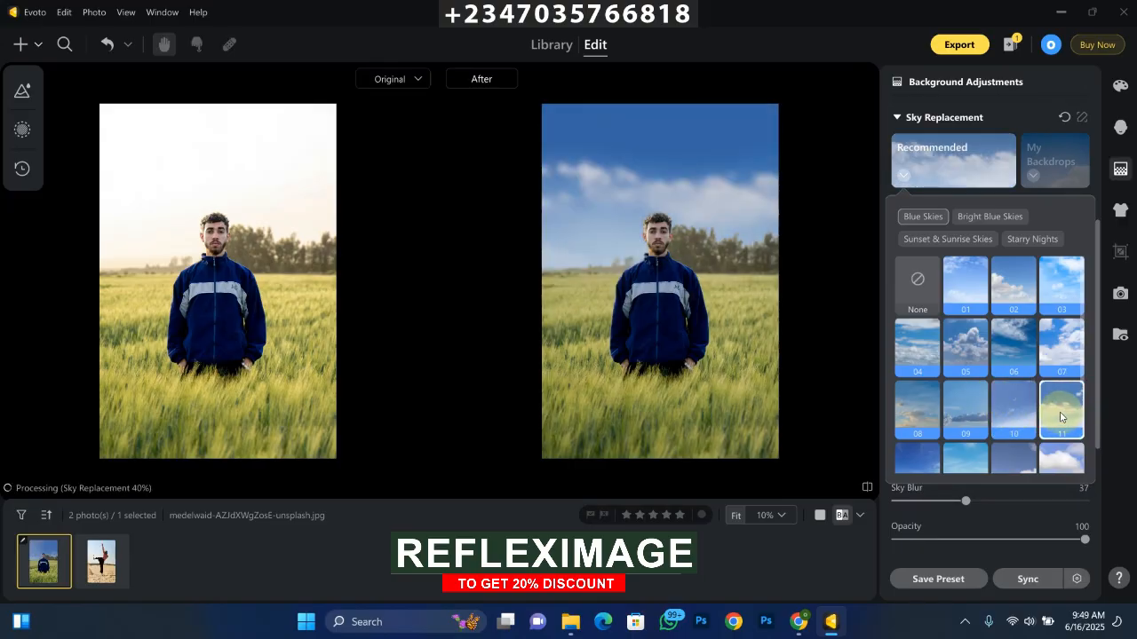
Step: Apply Blue Skies preset 03 as the portrait's replacement sky and return to the sky adjustment settings
{"action": "left_click_drag", "start_coordinate": [1099, 428], "coordinate": [1026, 293]}
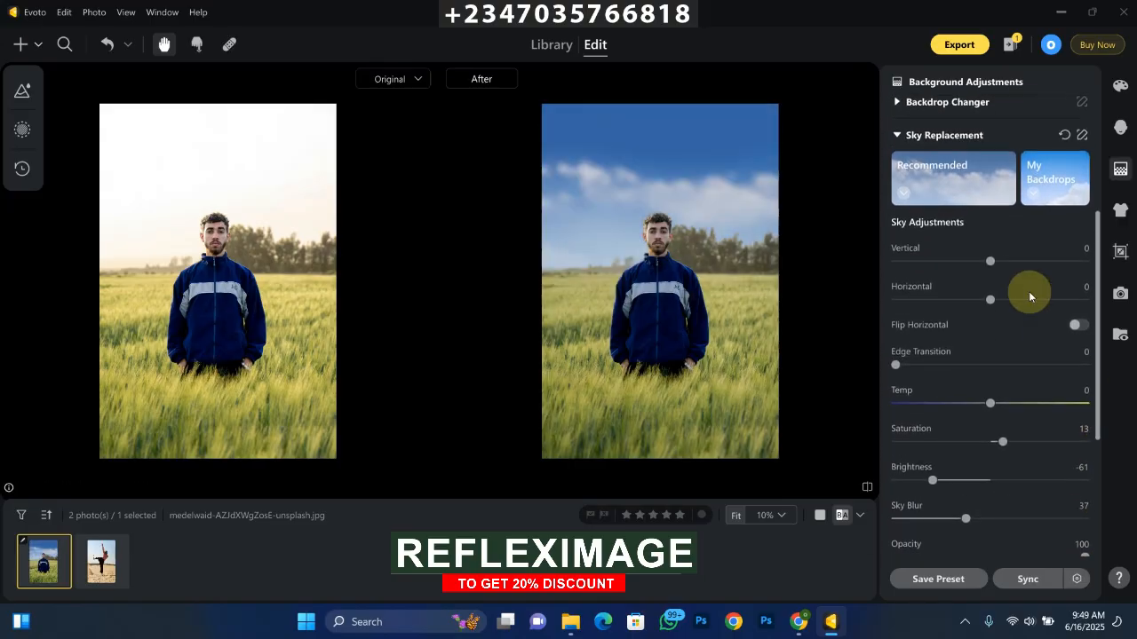
{"action": "left_click", "coordinate": [916, 202]}
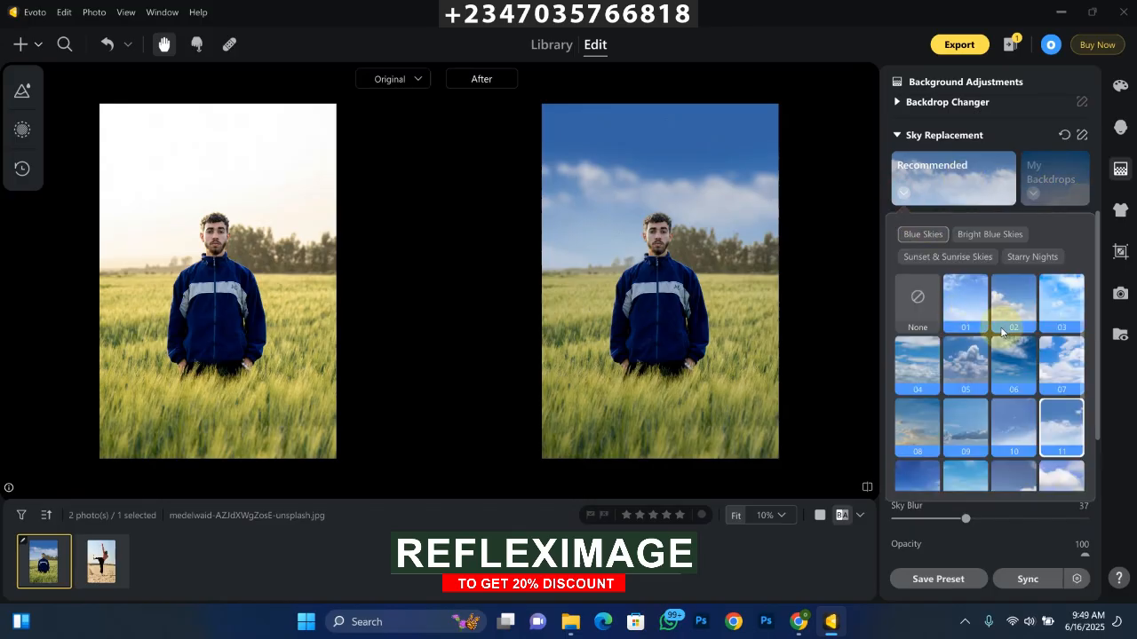
{"action": "left_click", "coordinate": [1060, 311]}
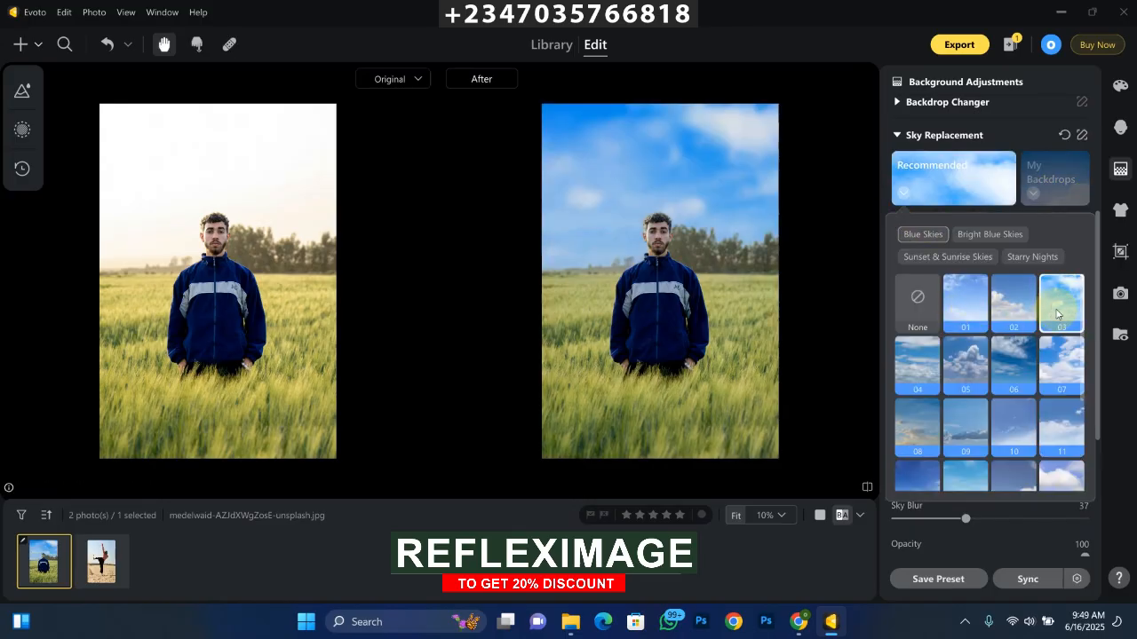
{"action": "left_click_drag", "start_coordinate": [1095, 341], "coordinate": [1096, 418]}
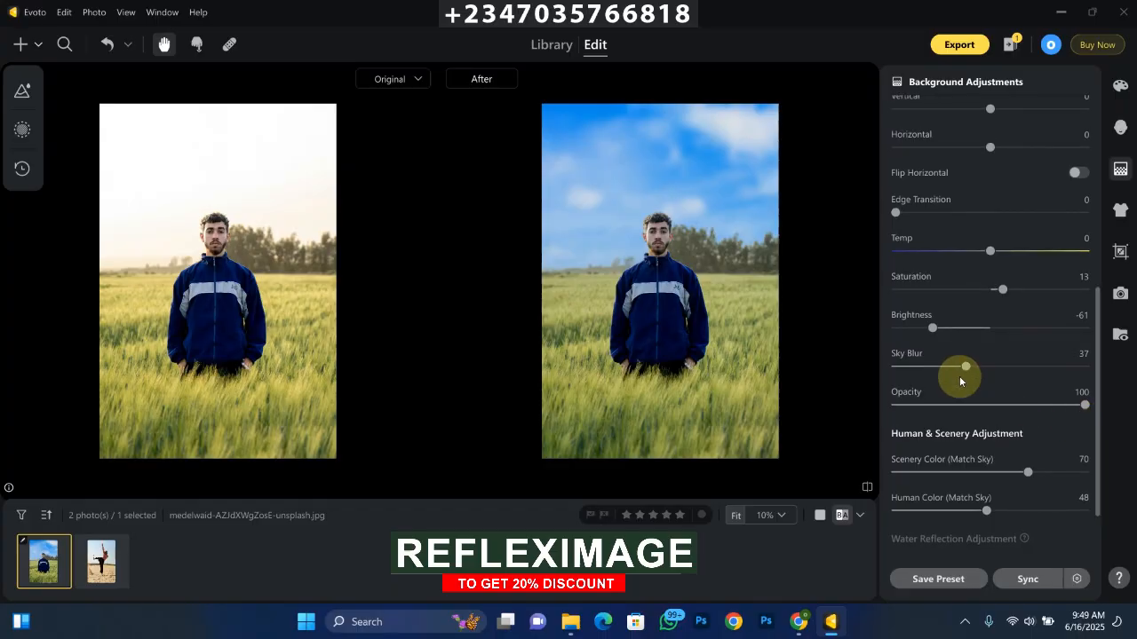
Step: Reduce the replaced sky's Sky Blur to 18 in the outdoor portrait
{"action": "left_click_drag", "start_coordinate": [964, 367], "coordinate": [930, 367]}
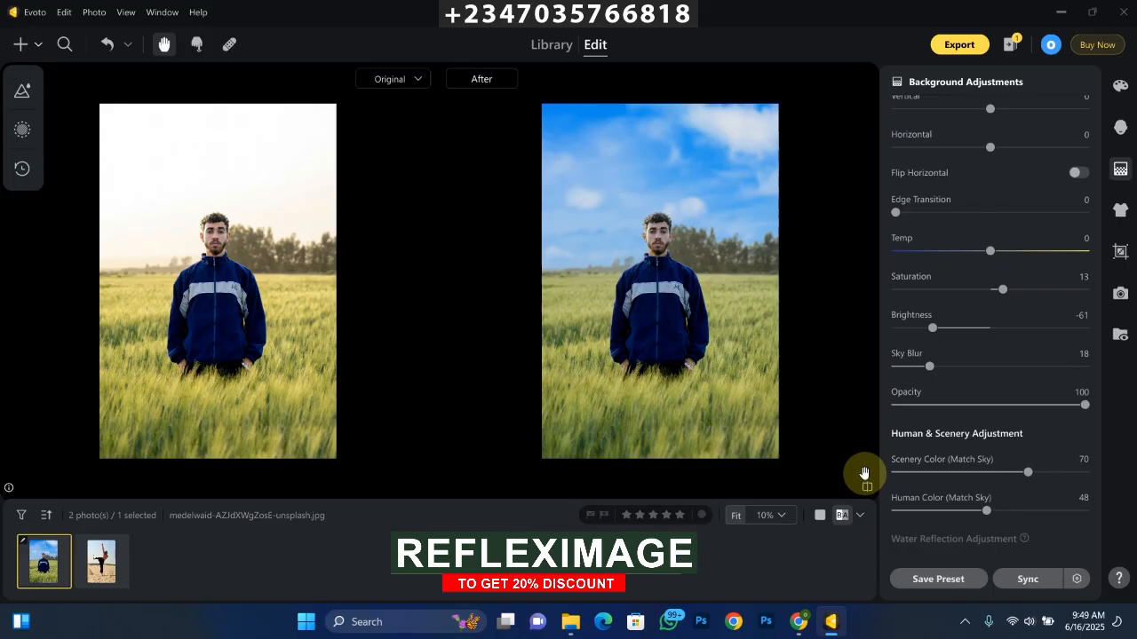
Step: Copy only the portrait's Color Adjustments and Background Adjustments and paste them onto the second photo, of the woman kicking sand
{"action": "key", "text": "ctrl+c"}
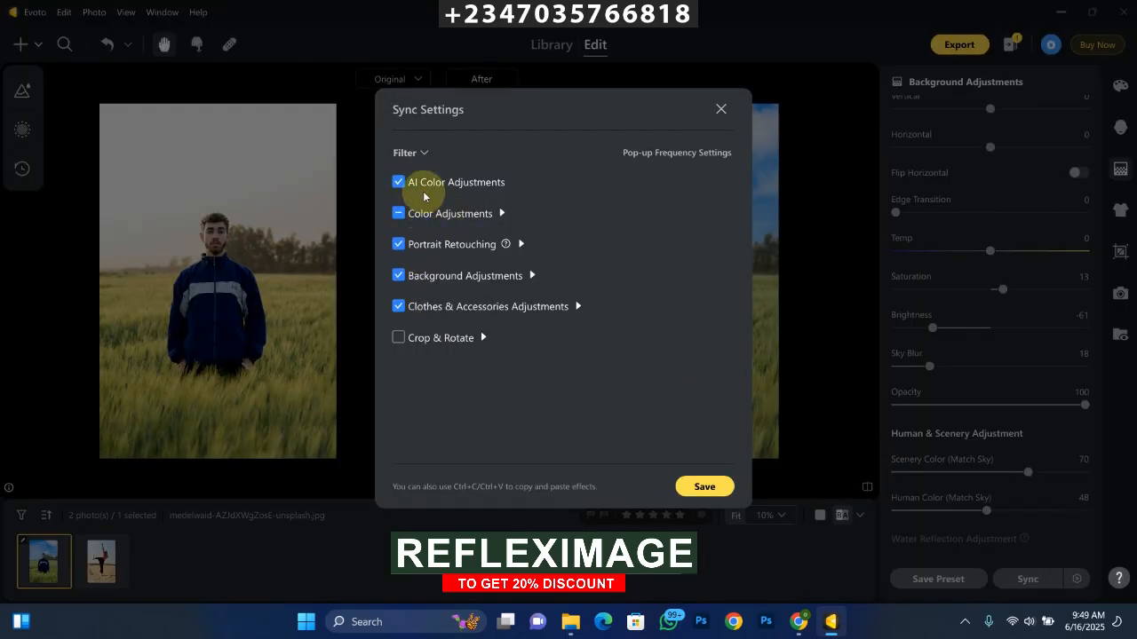
{"action": "left_click", "coordinate": [398, 244]}
{"action": "left_click", "coordinate": [398, 214]}
{"action": "left_click", "coordinate": [399, 182]}
{"action": "left_click", "coordinate": [399, 307]}
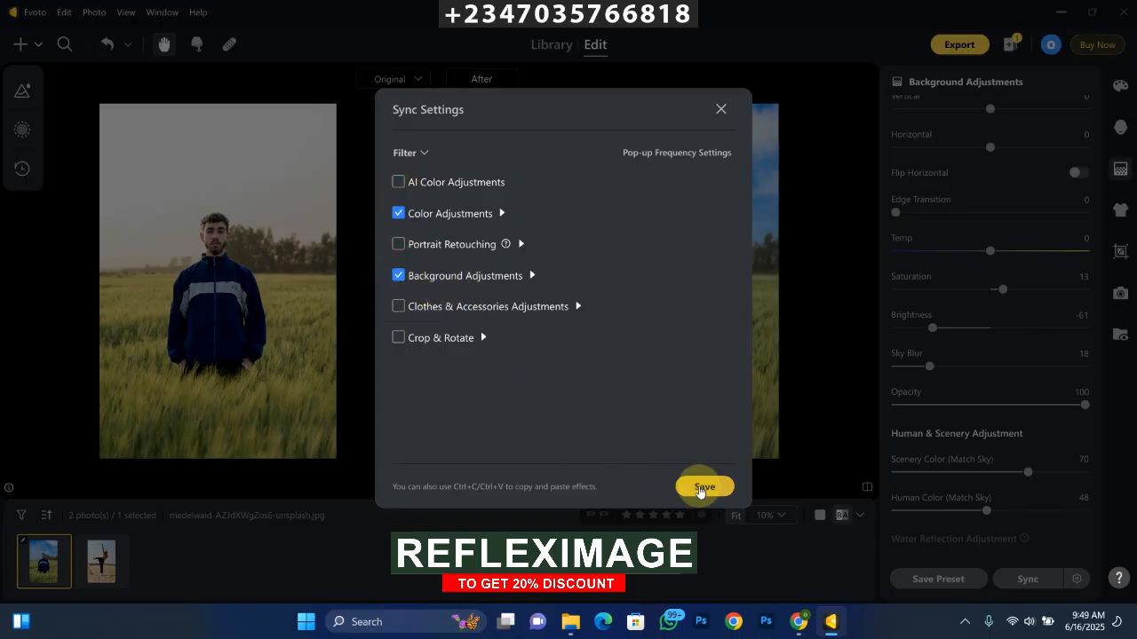
{"action": "left_click", "coordinate": [698, 486]}
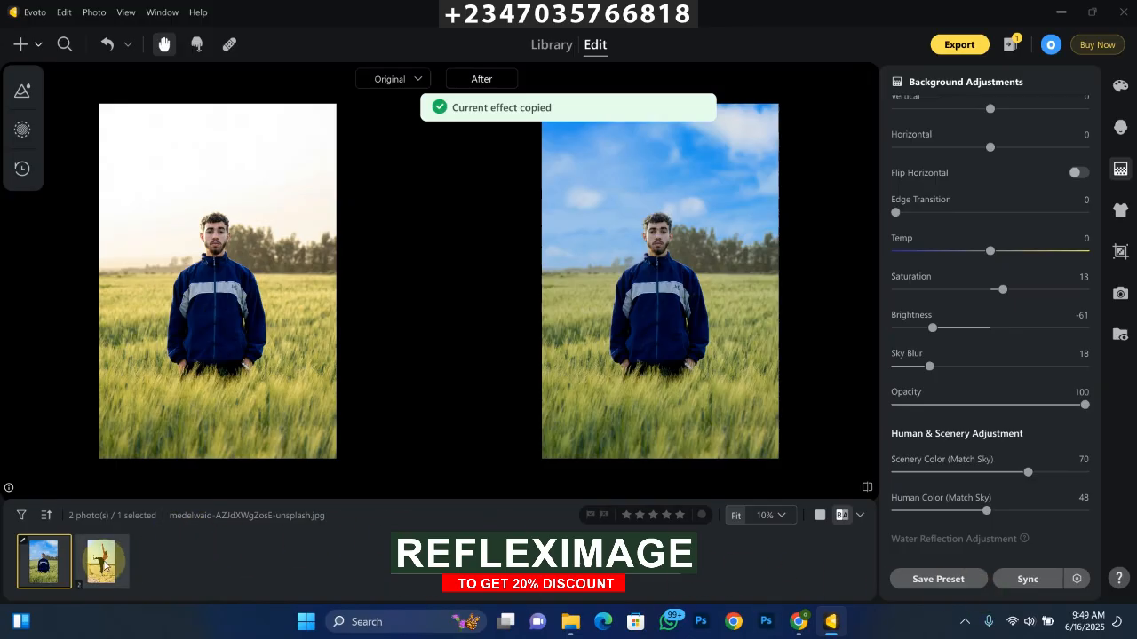
{"action": "left_click", "coordinate": [102, 560]}
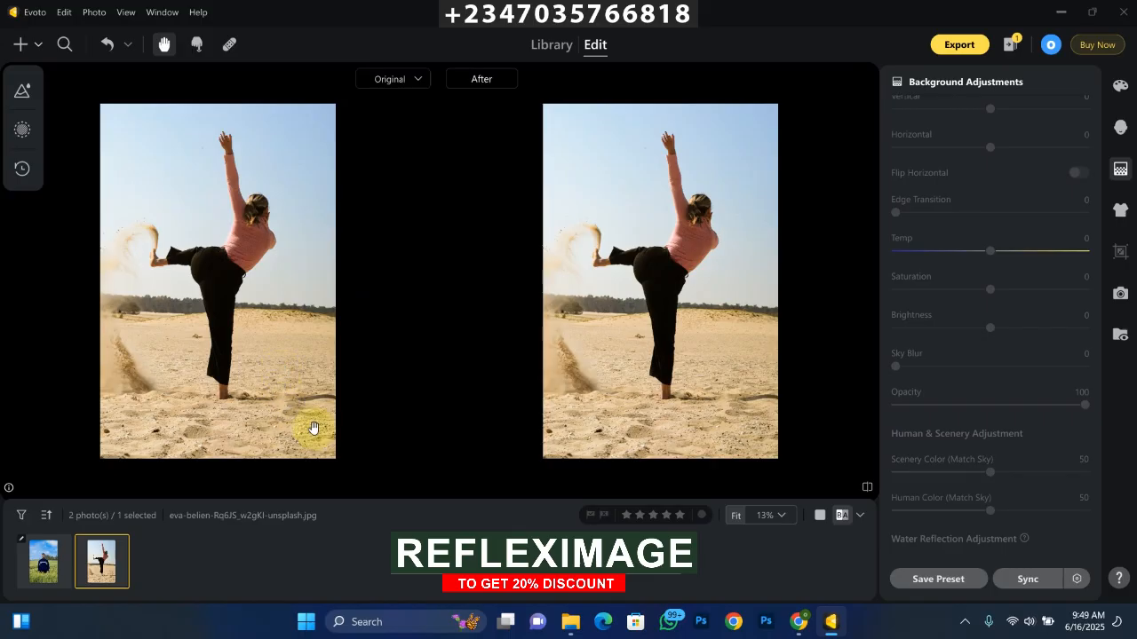
{"action": "key", "text": "ctrl+v"}
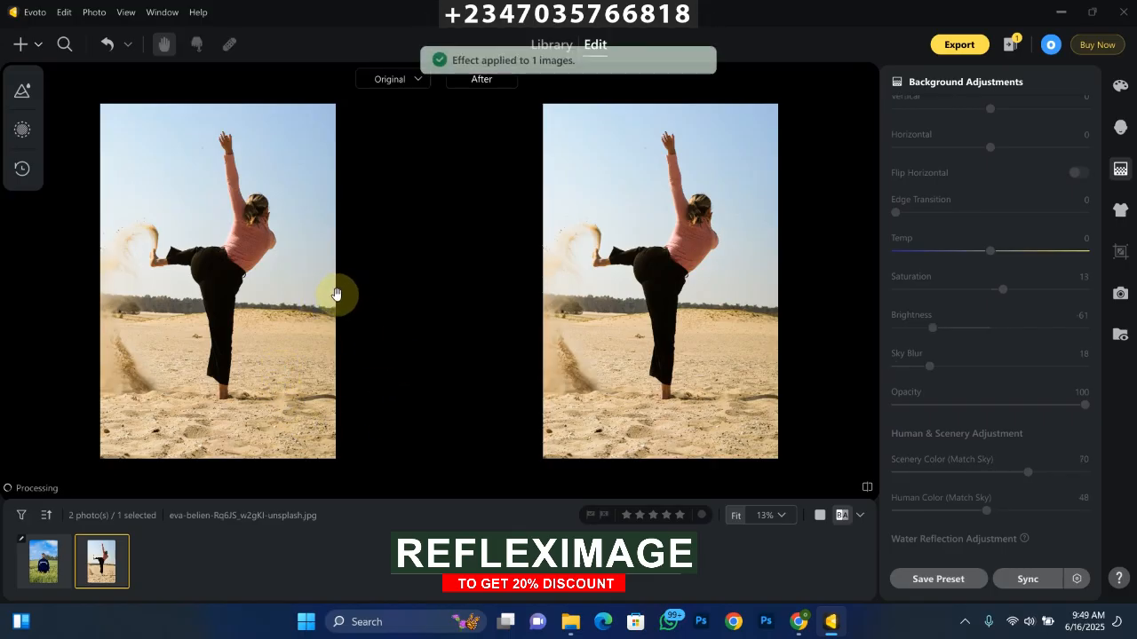